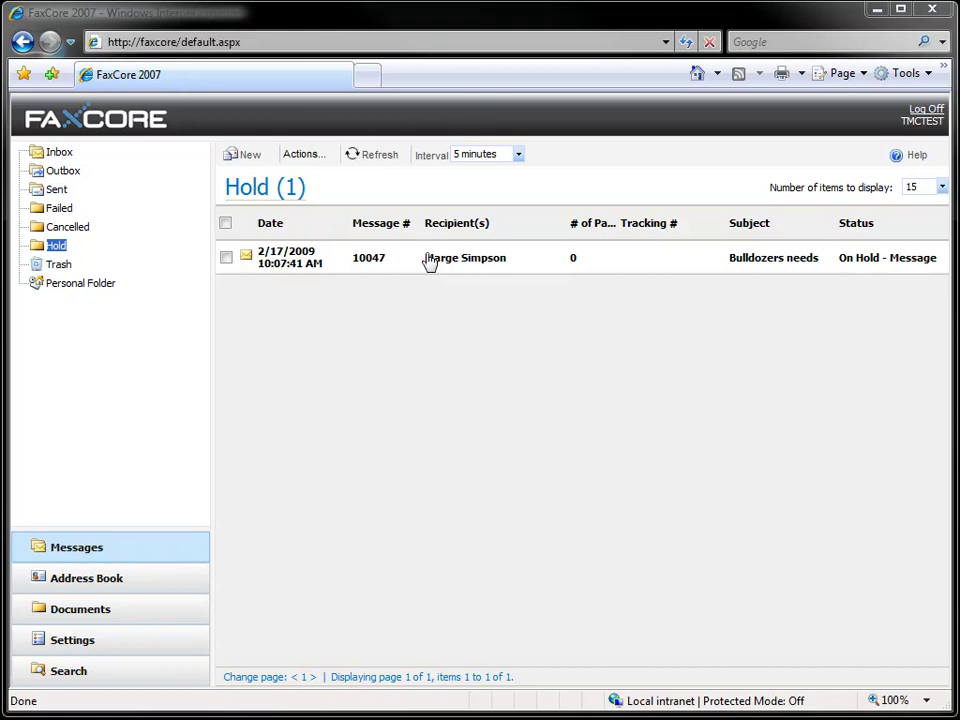
- Open the "Bulldozers needs" fax from the Hold folder in an enlarged viewer and look through pages 1 and 2
double_click(430, 260)
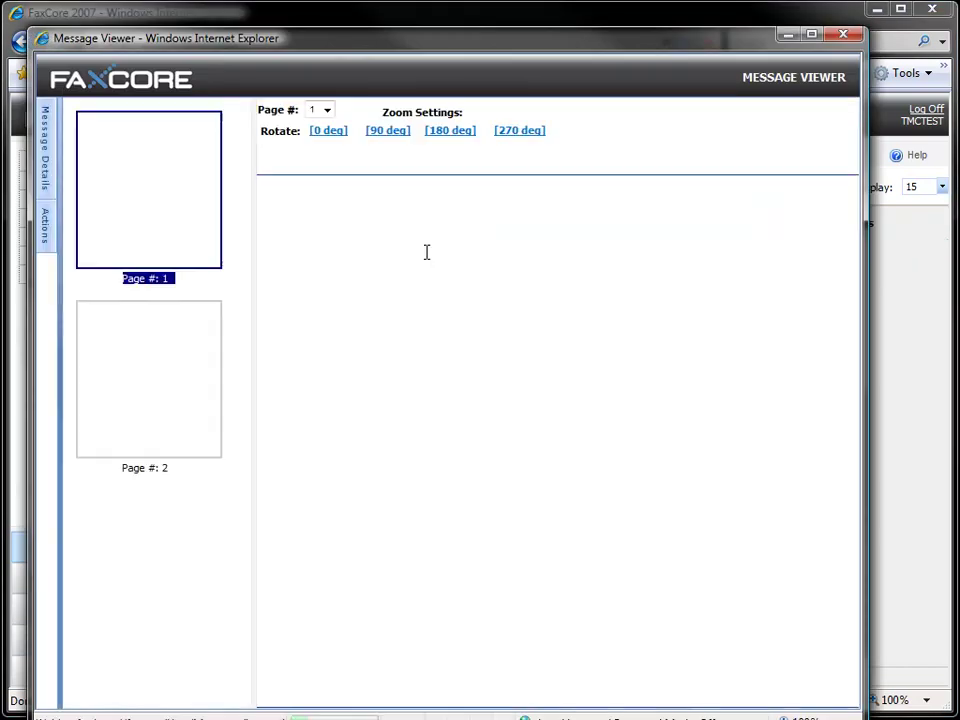
drag(866, 712, 920, 697)
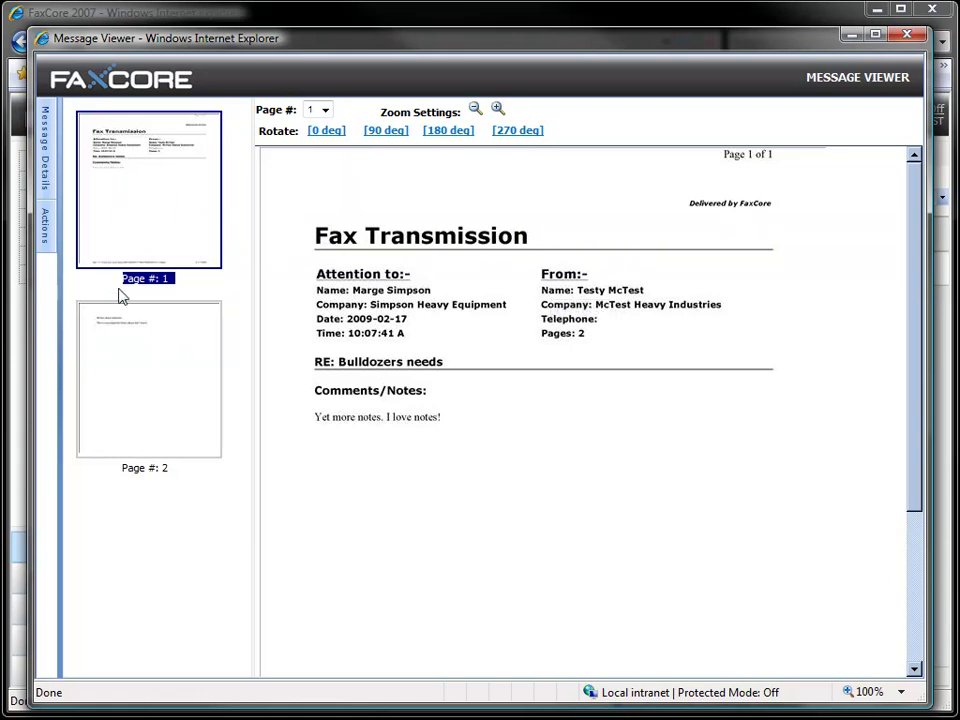
click(124, 398)
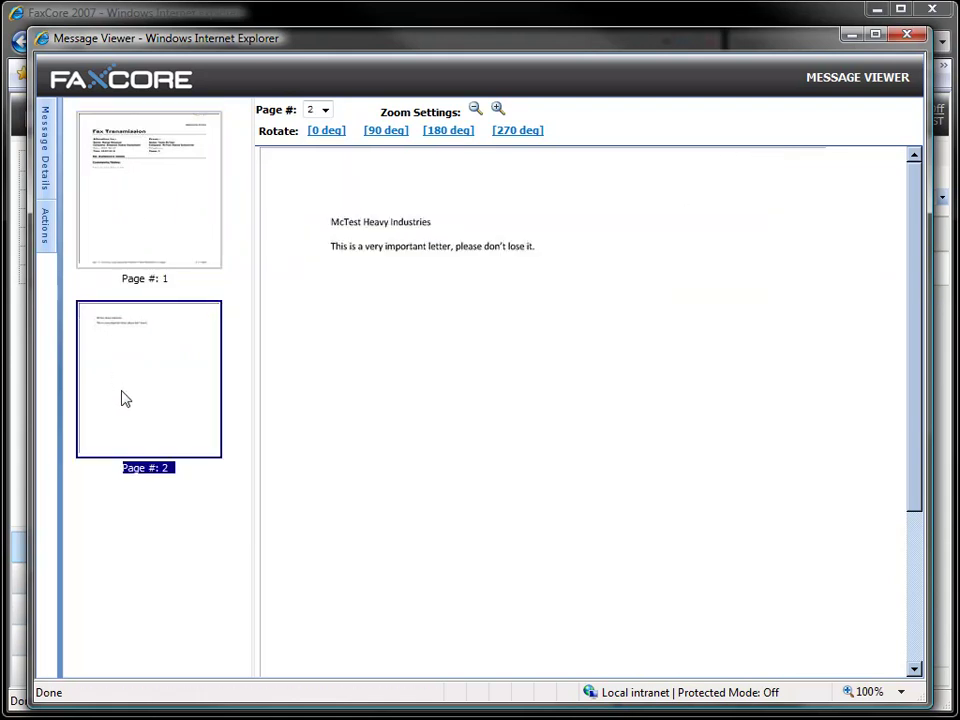
click(151, 229)
click(325, 110)
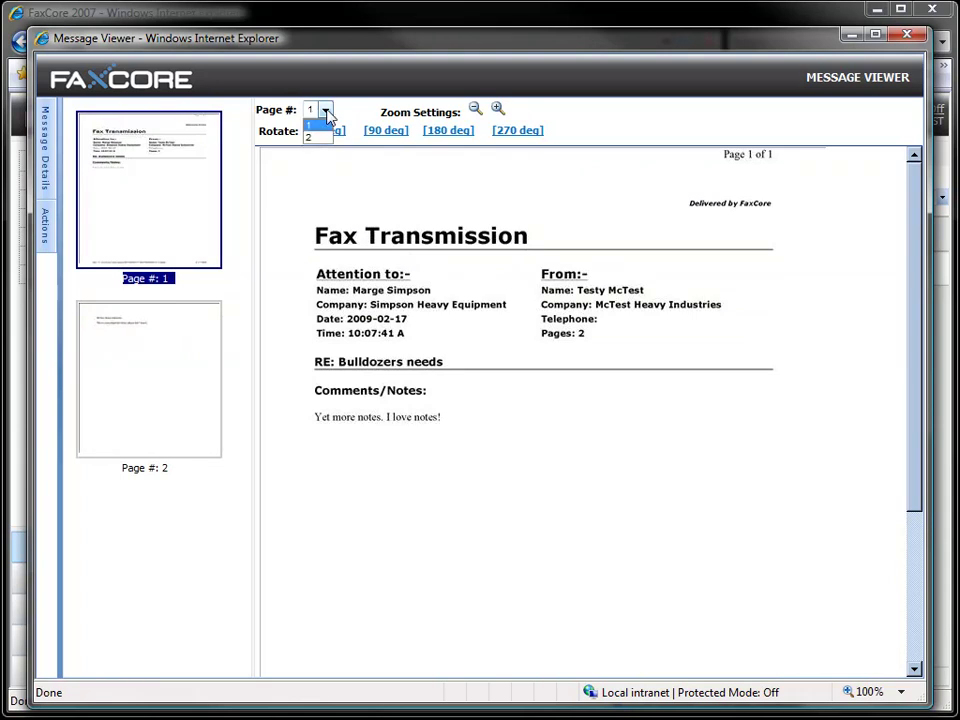
click(313, 140)
click(322, 110)
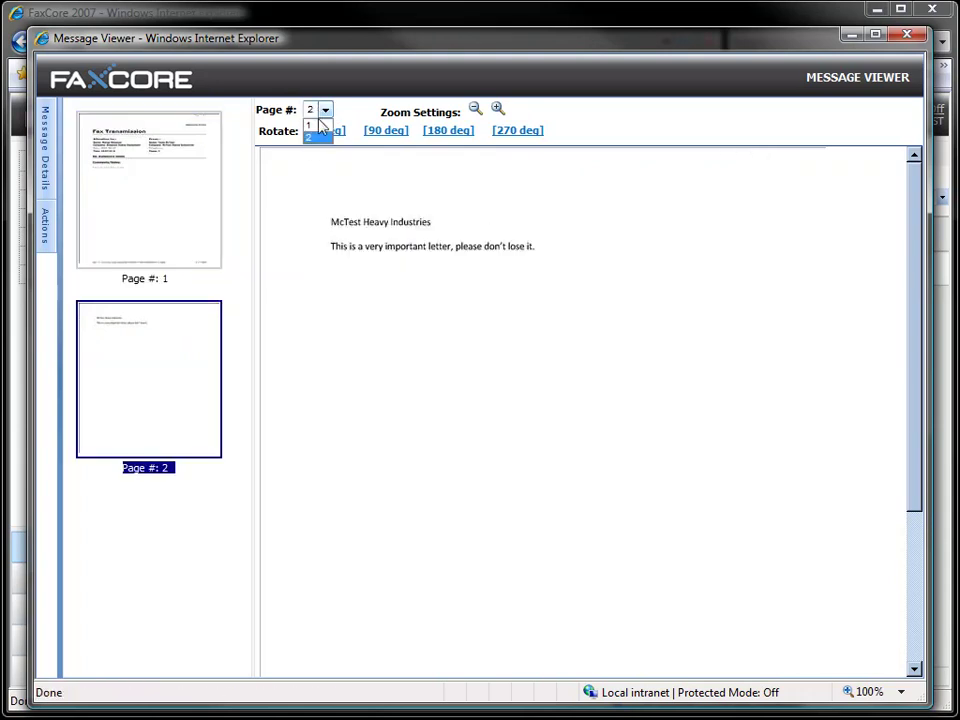
click(320, 128)
click(325, 110)
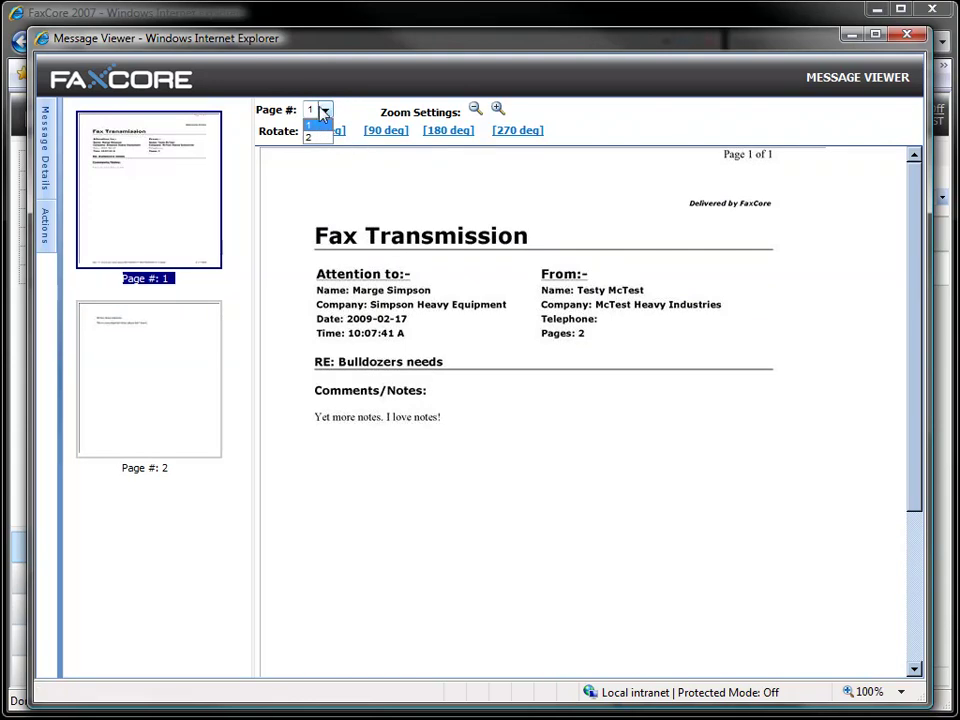
click(357, 165)
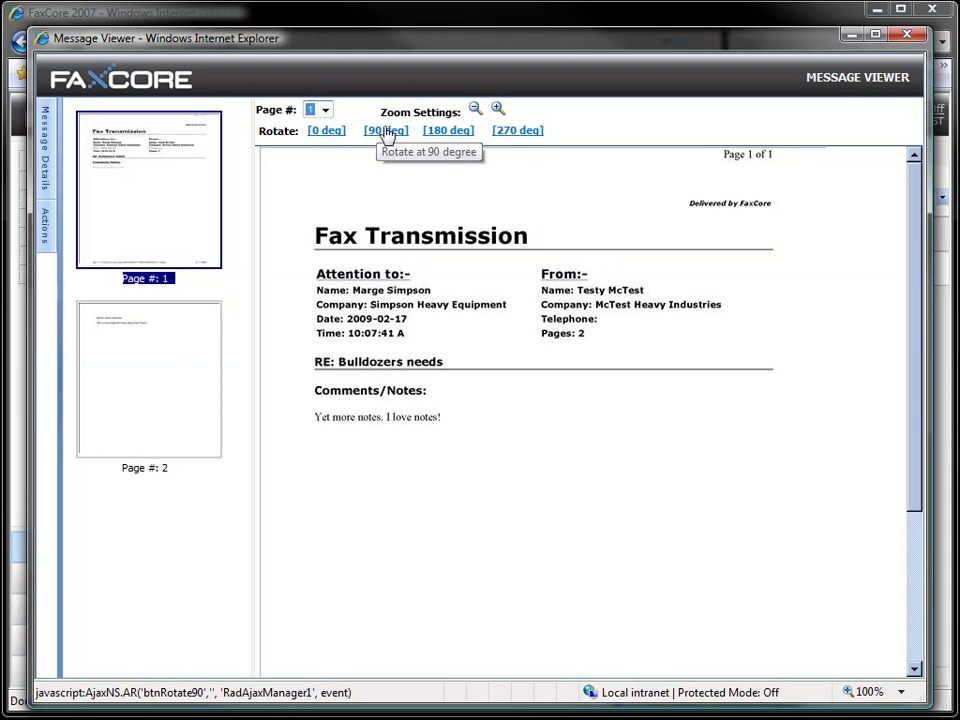
- View page 1 of the fax rotated at 180 and 90 degrees, and return it to 0 degrees
click(447, 133)
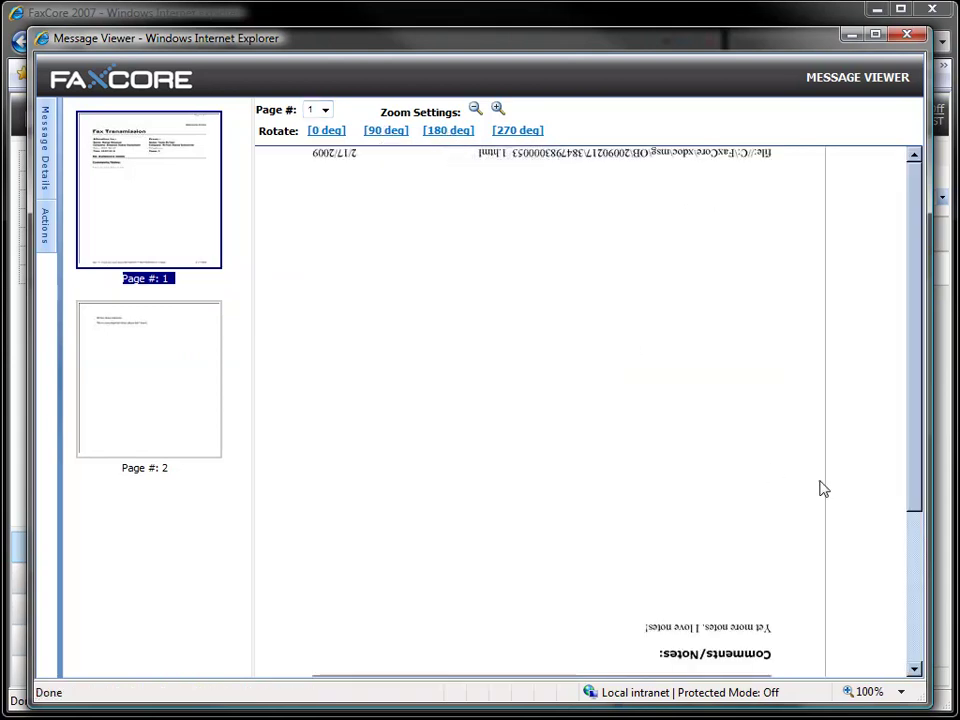
drag(911, 454, 894, 600)
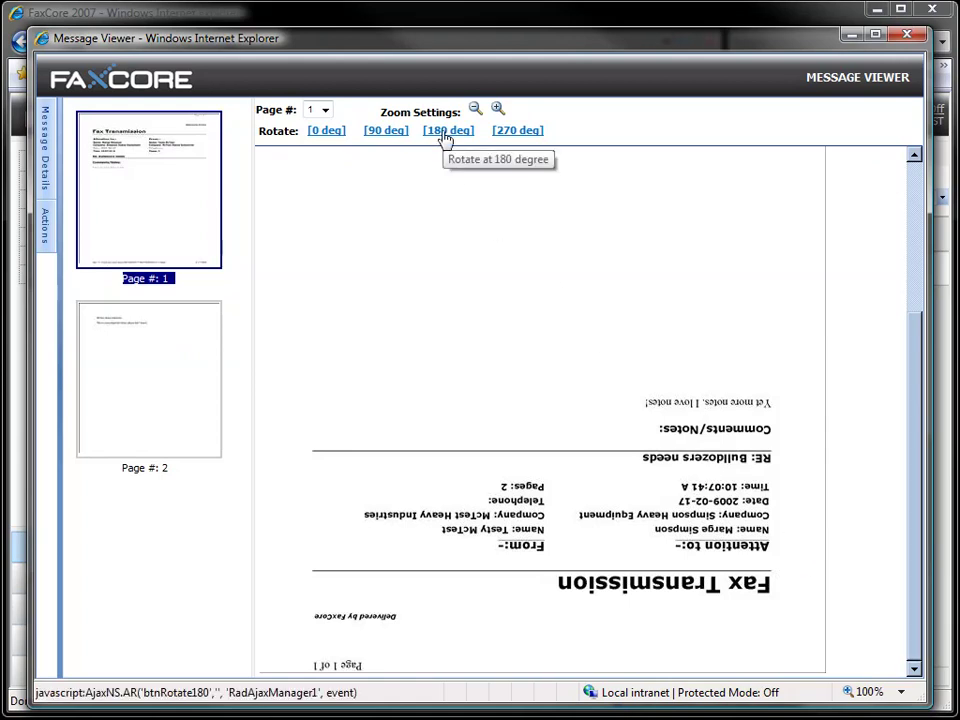
click(389, 137)
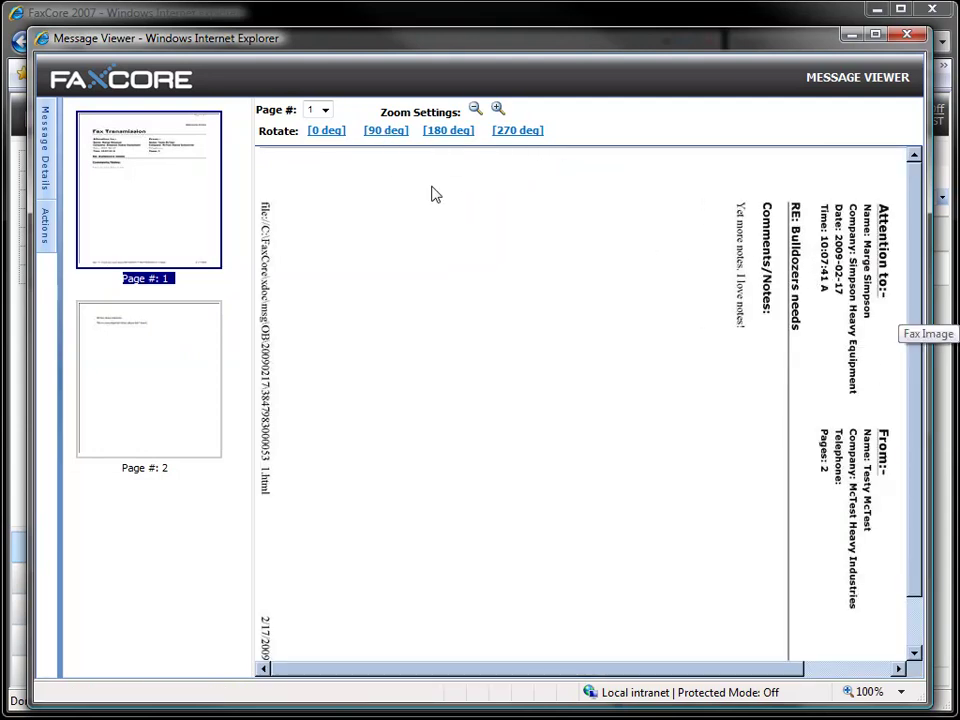
click(326, 139)
- Zoom page 1 of the fax in and back out to inspect the cover page
click(498, 108)
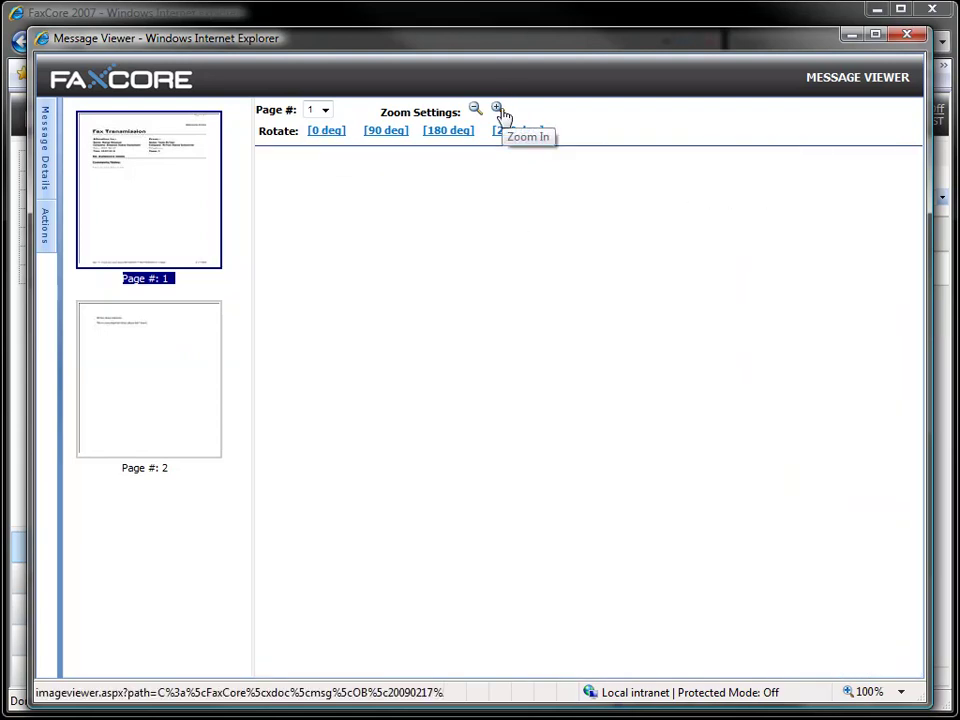
click(474, 110)
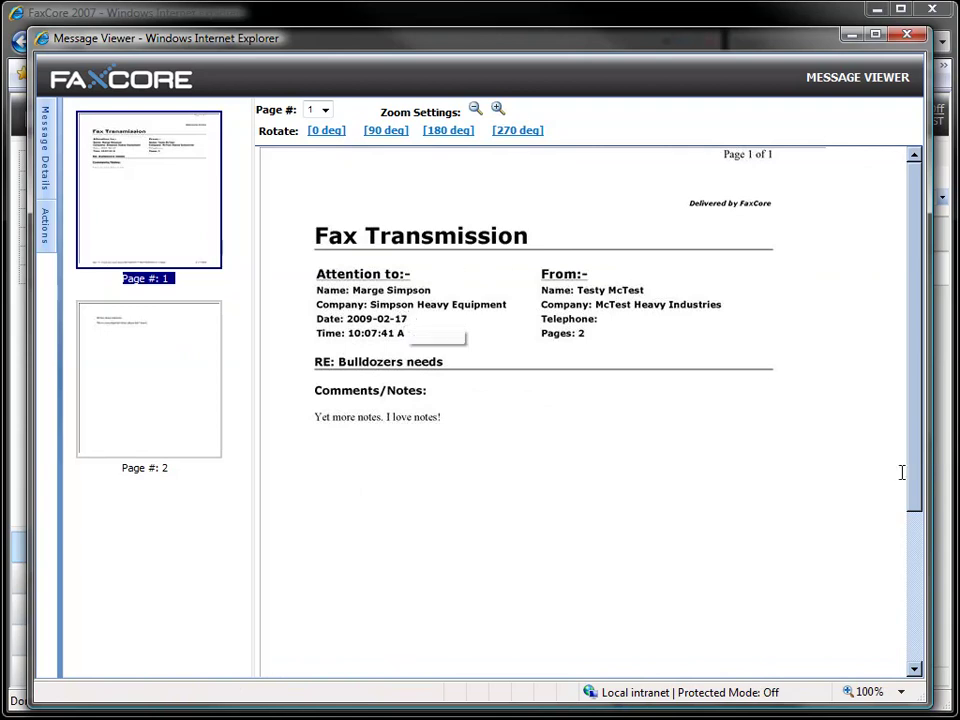
drag(914, 482, 910, 378)
- Switch message 10047 to the details view and examine its owner name, message type and total in process
mouse_move(47, 173)
mouse_move(44, 135)
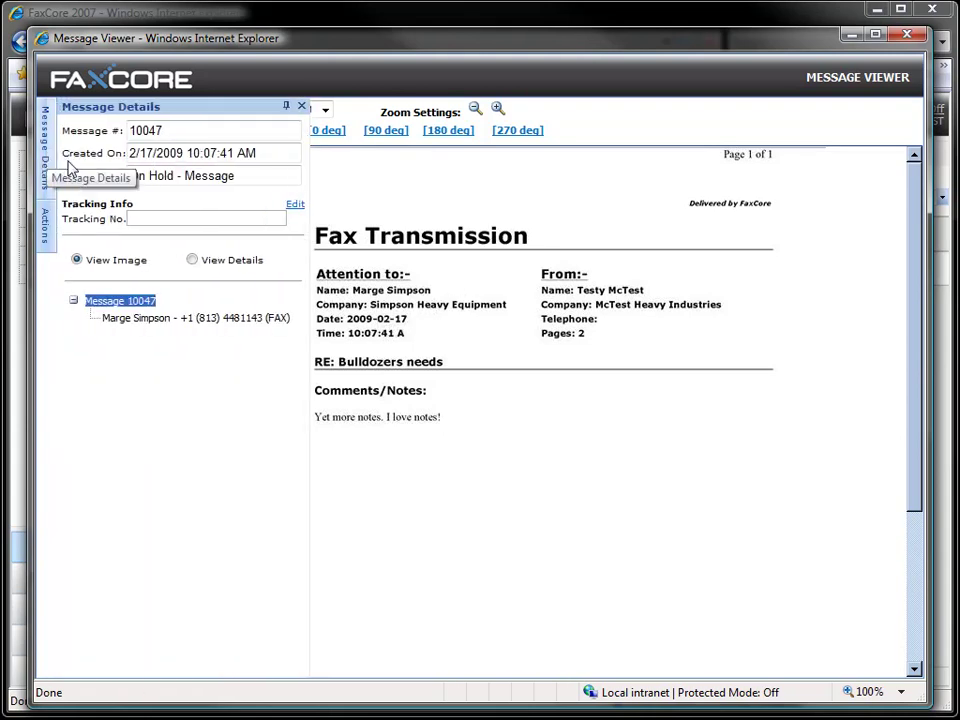
click(192, 260)
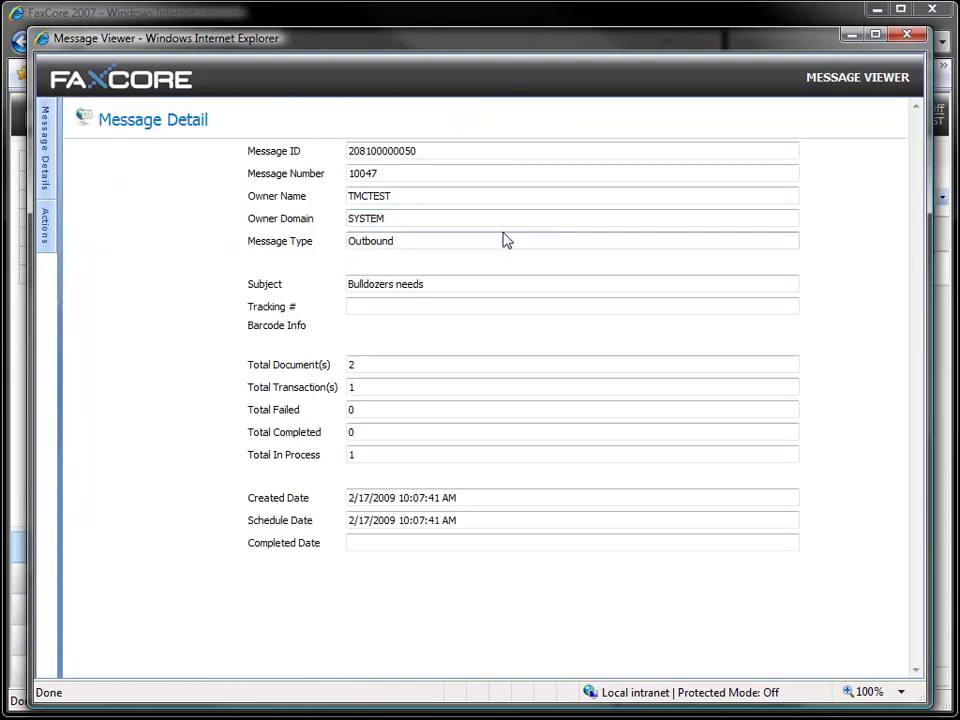
double_click(377, 197)
click(394, 248)
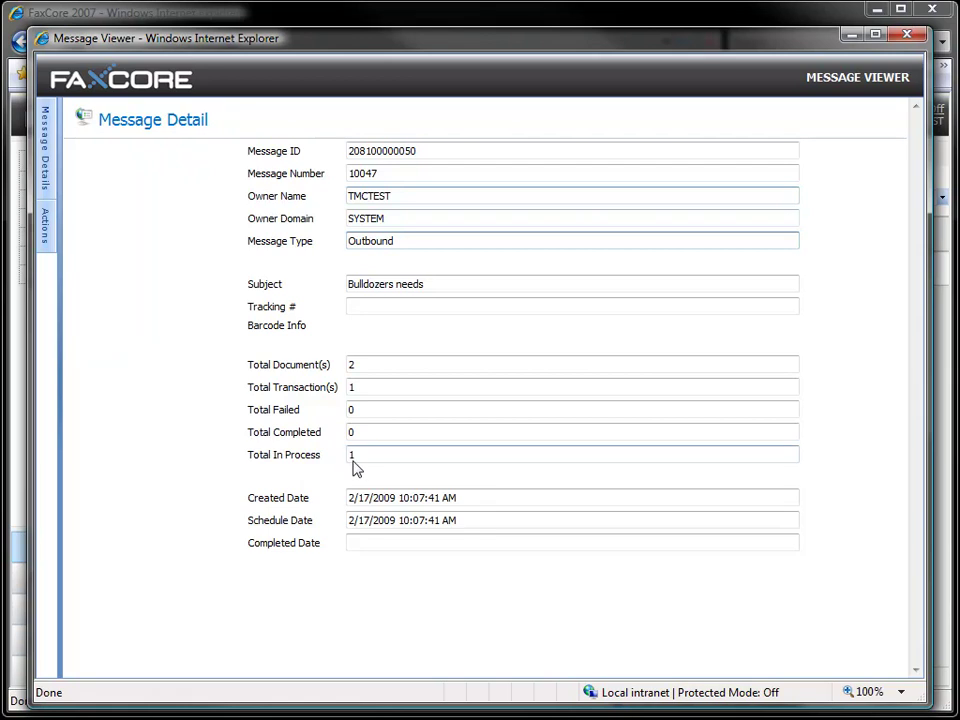
drag(361, 464, 350, 462)
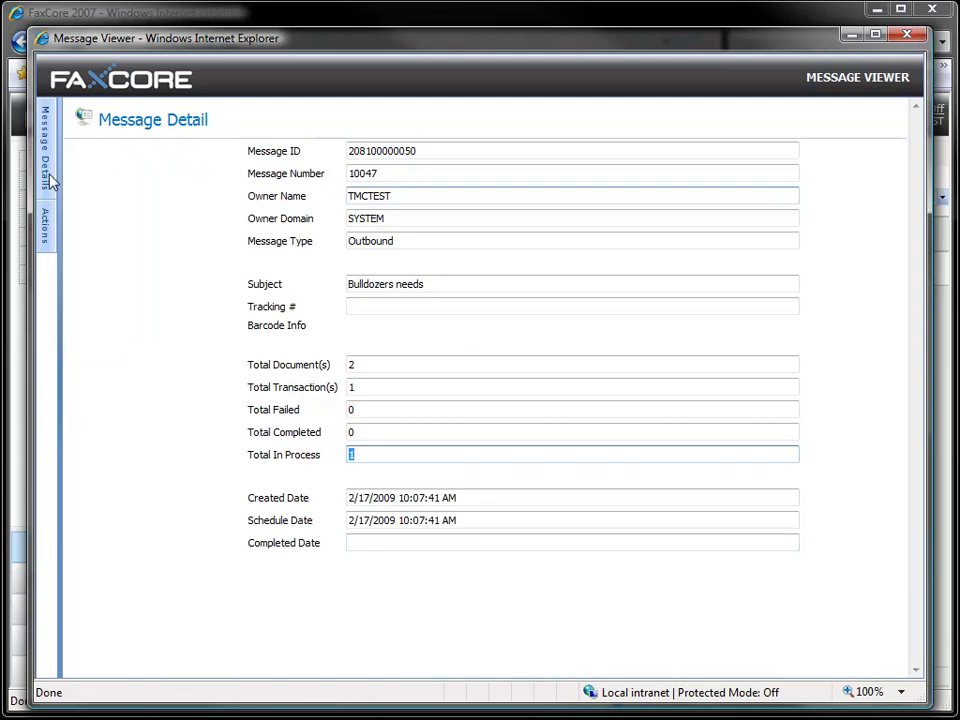
- Show the transaction details of the fax recipient under message 10047 and read through the transmission fields
click(38, 130)
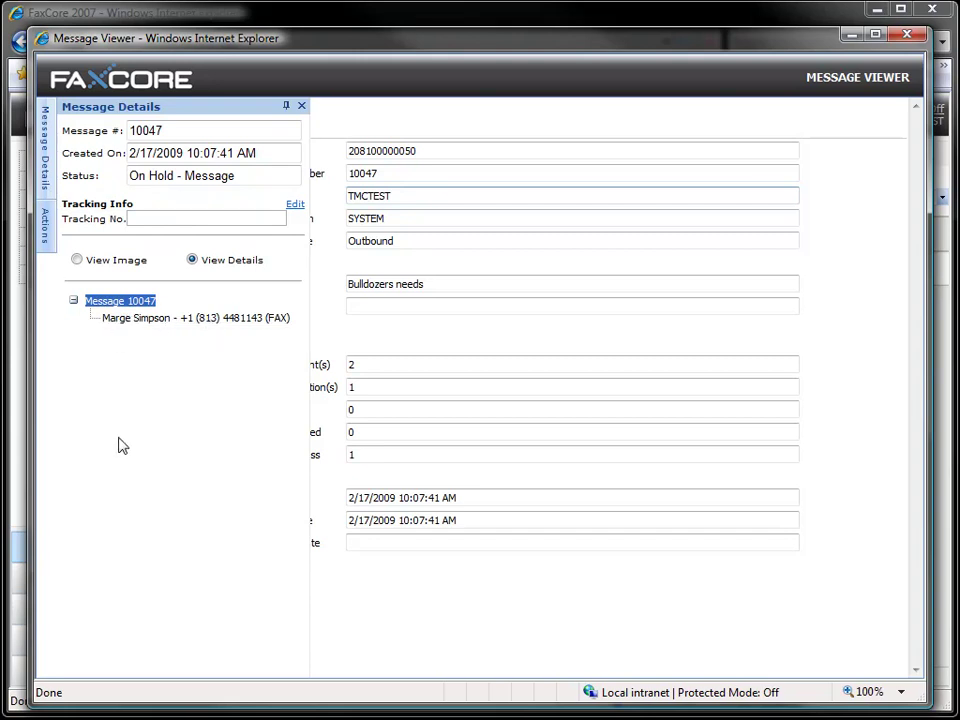
click(126, 320)
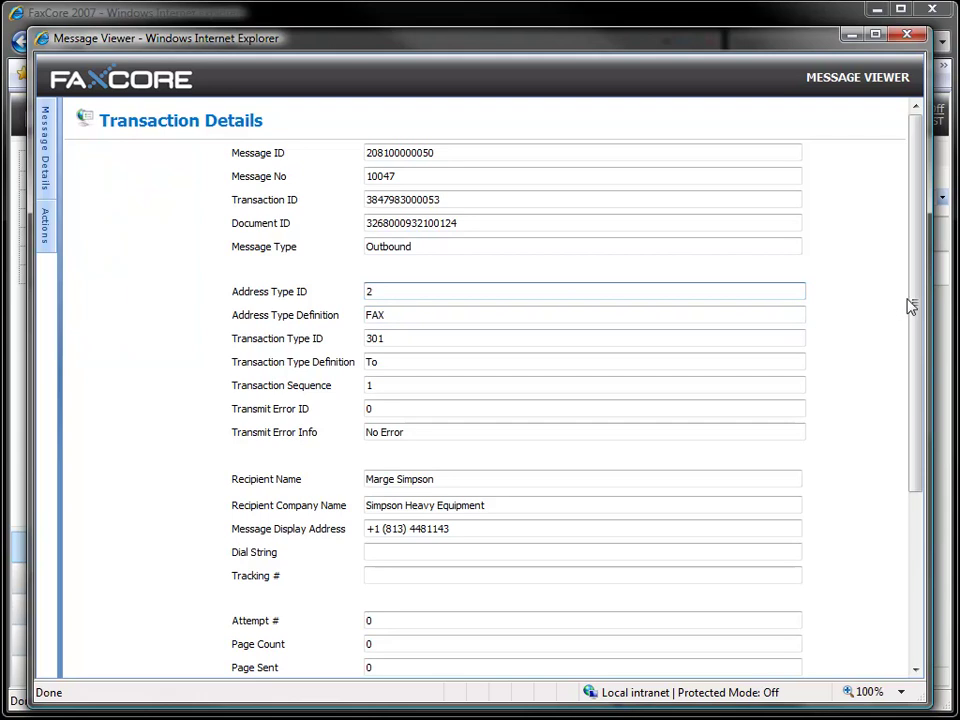
scroll(903, 308, down, 4)
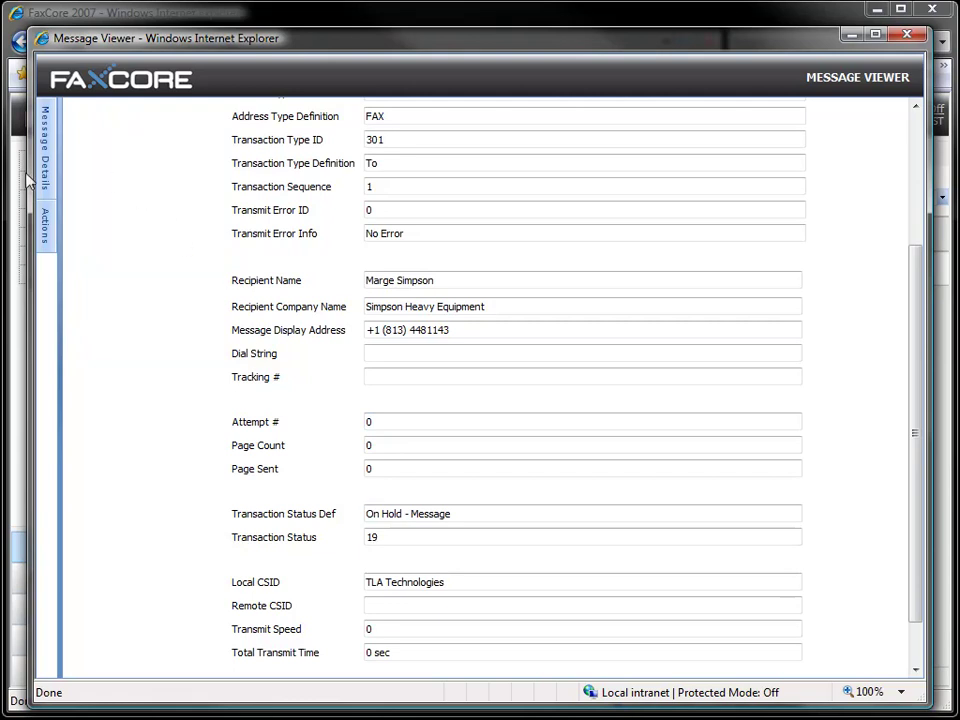
- Switch the message back to the image view and shrink the viewer window so the message list shows behind it
mouse_move(43, 168)
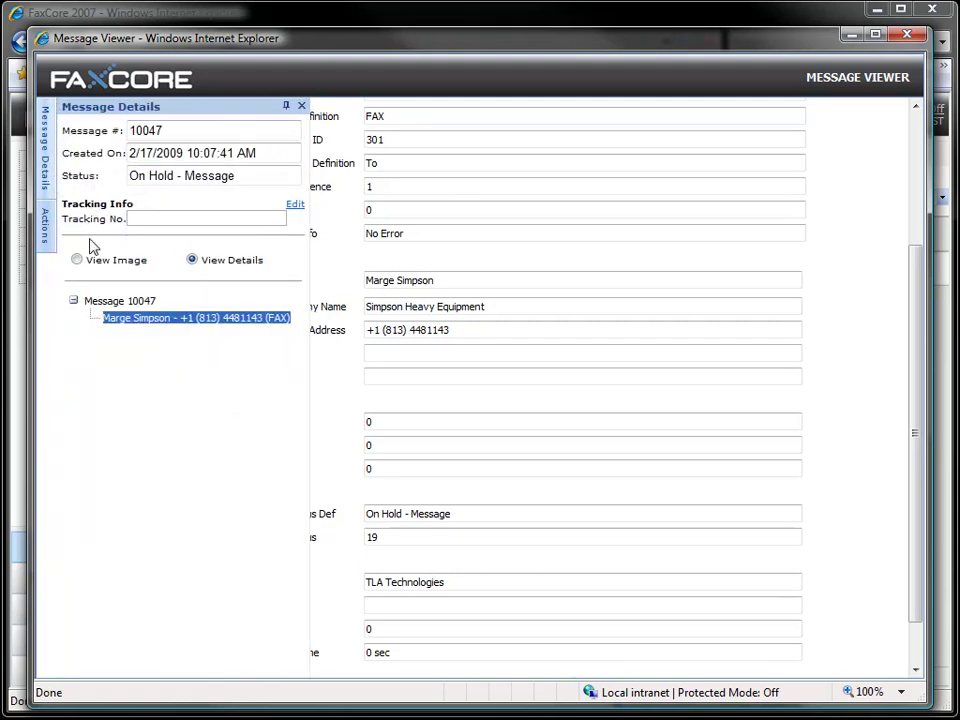
click(84, 263)
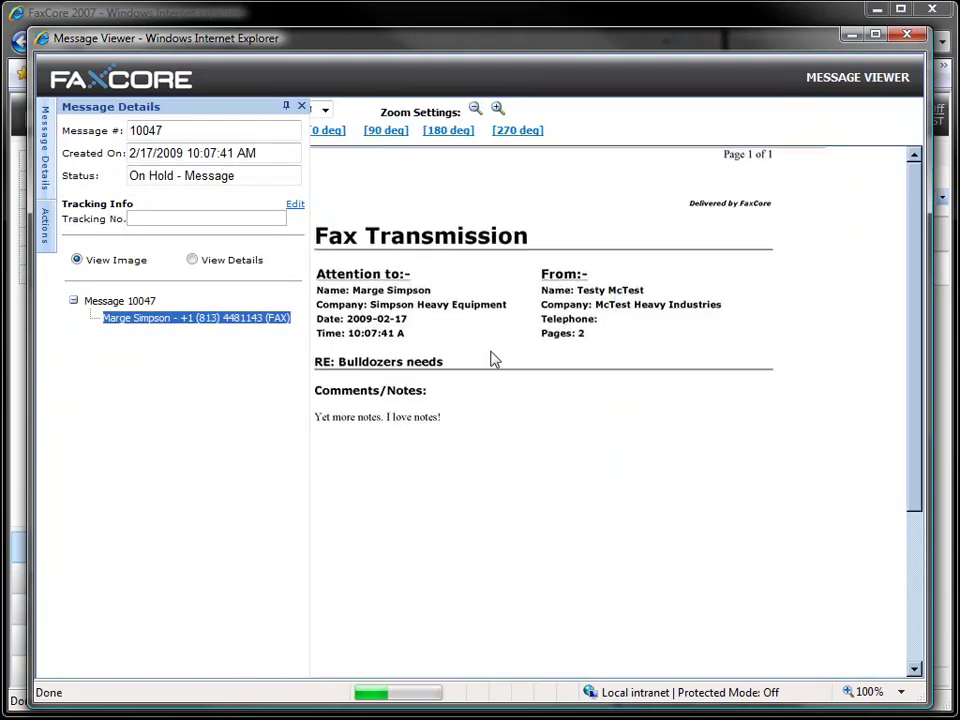
mouse_move(44, 218)
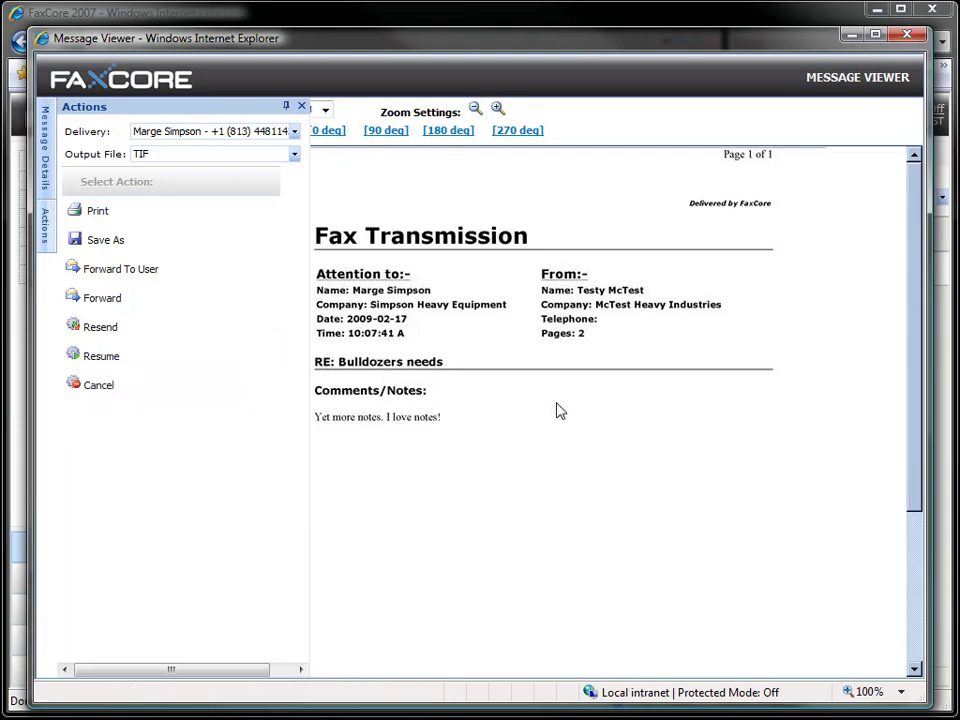
drag(913, 697, 775, 665)
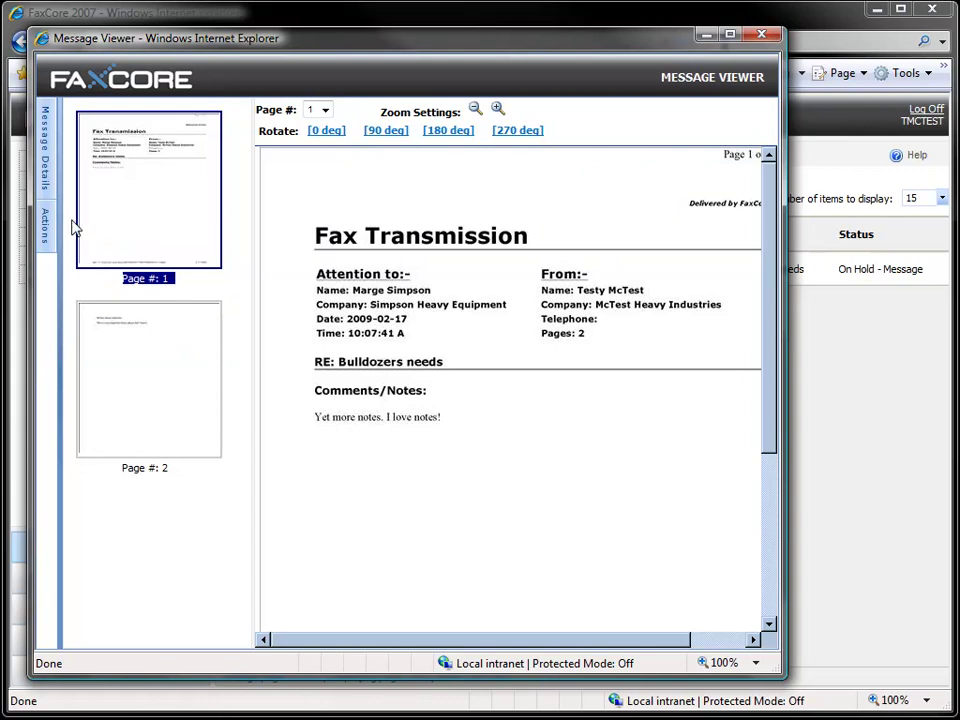
- Cancel the held "Bulldozers needs" fax, confirm the cancellation, and close the message viewer
mouse_move(48, 230)
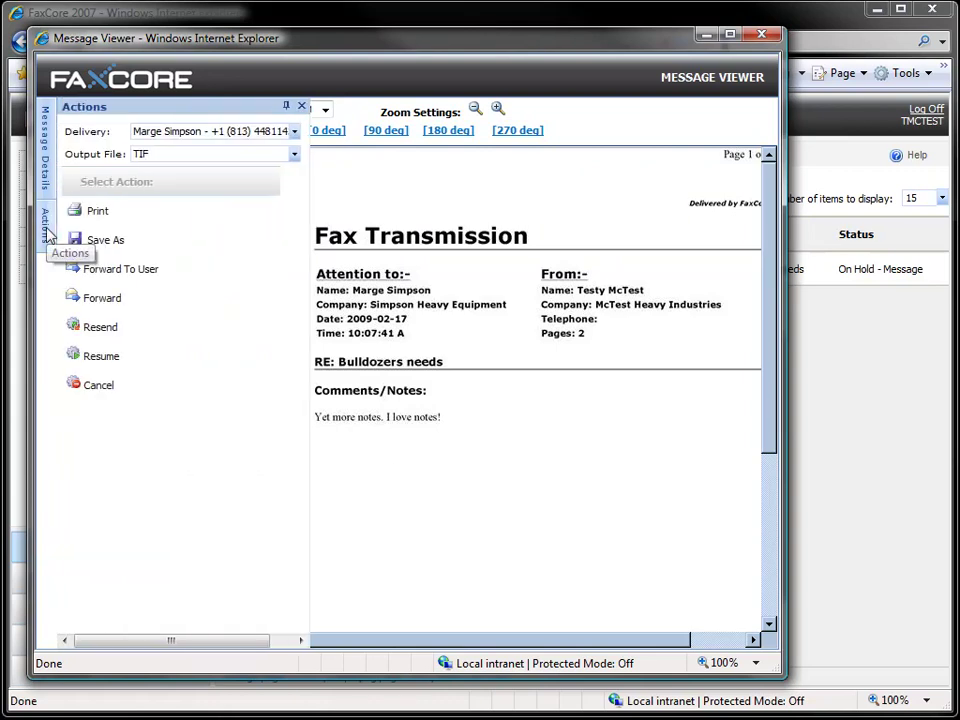
click(100, 389)
click(356, 511)
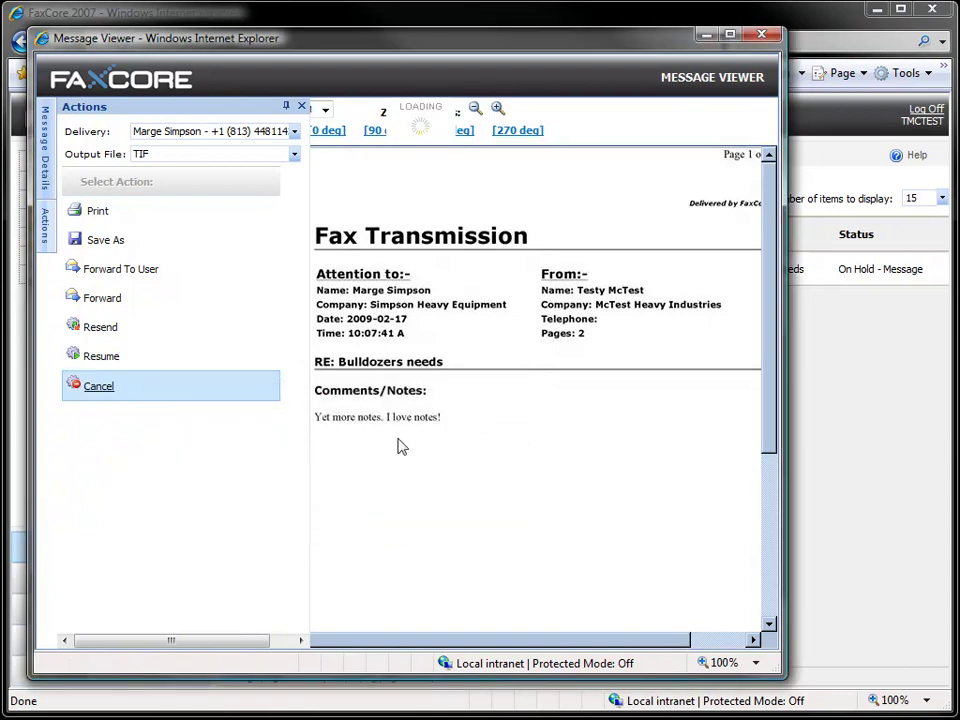
click(377, 508)
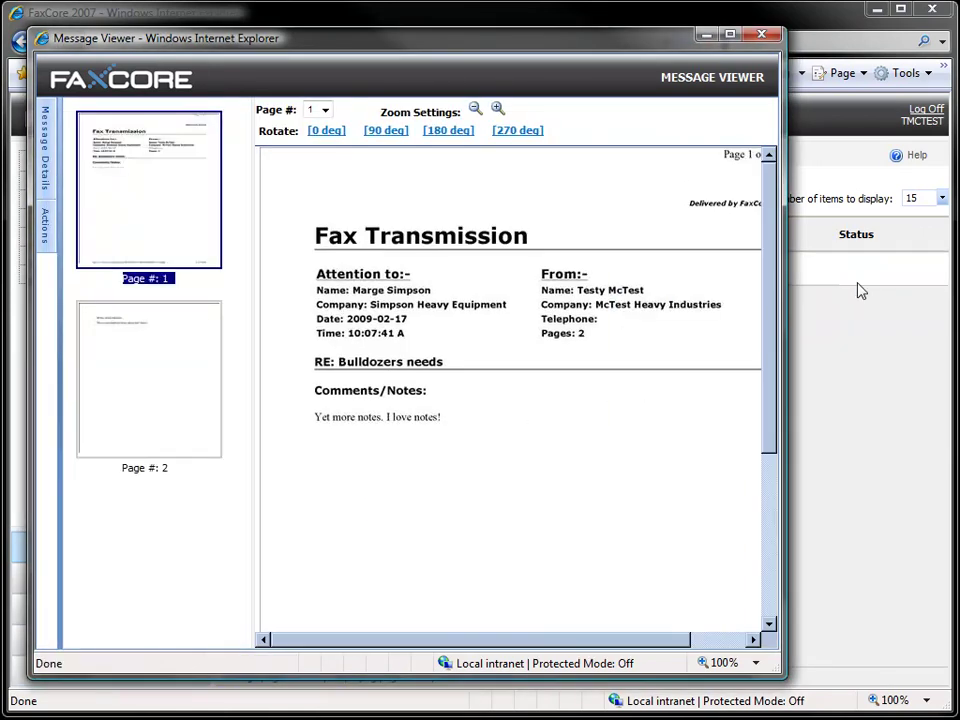
click(760, 37)
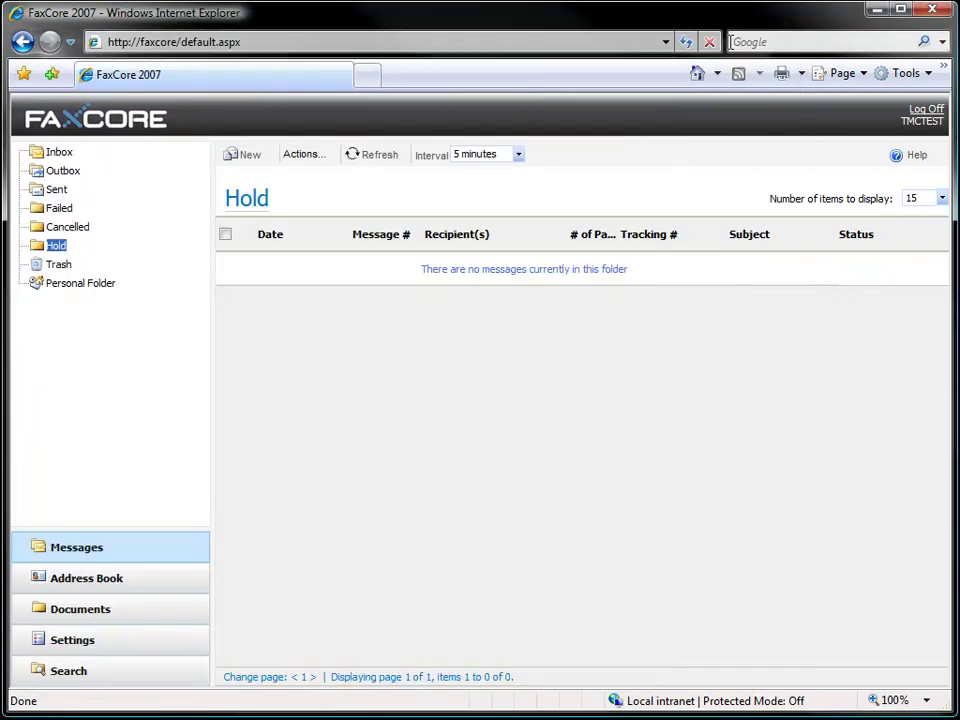
- Check the status of the "Bulldozers needs" fax in the Cancelled and Sent folders
click(62, 229)
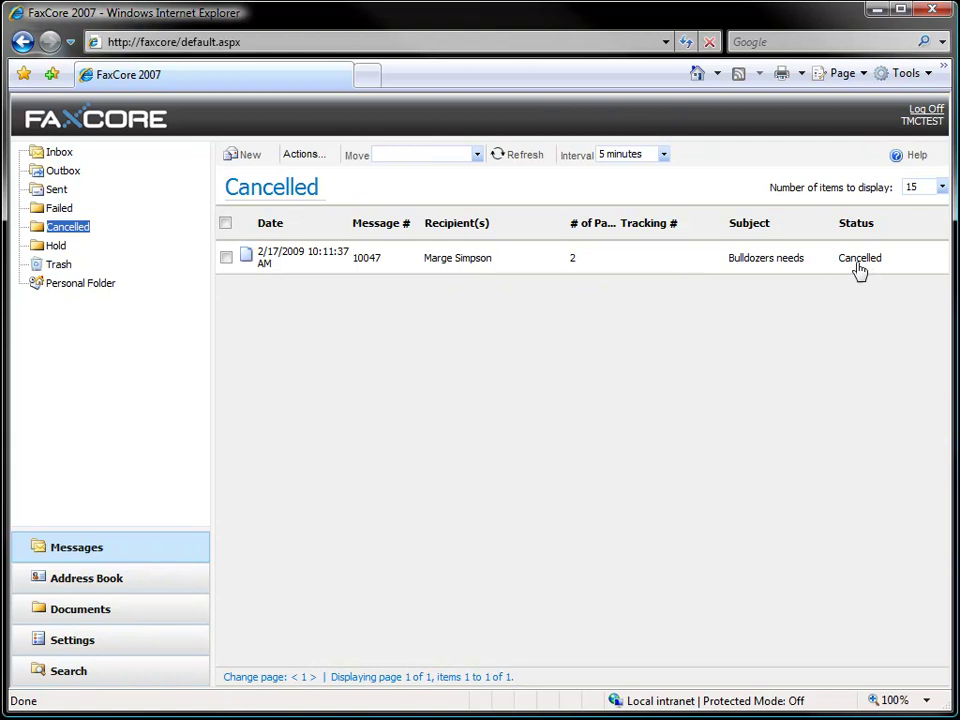
click(56, 192)
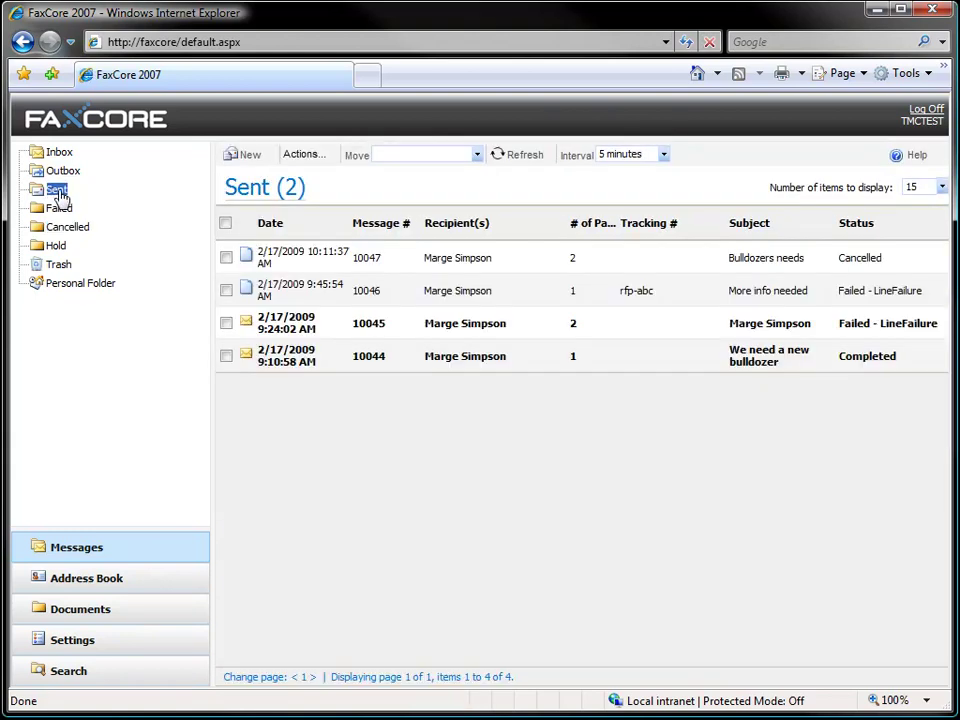